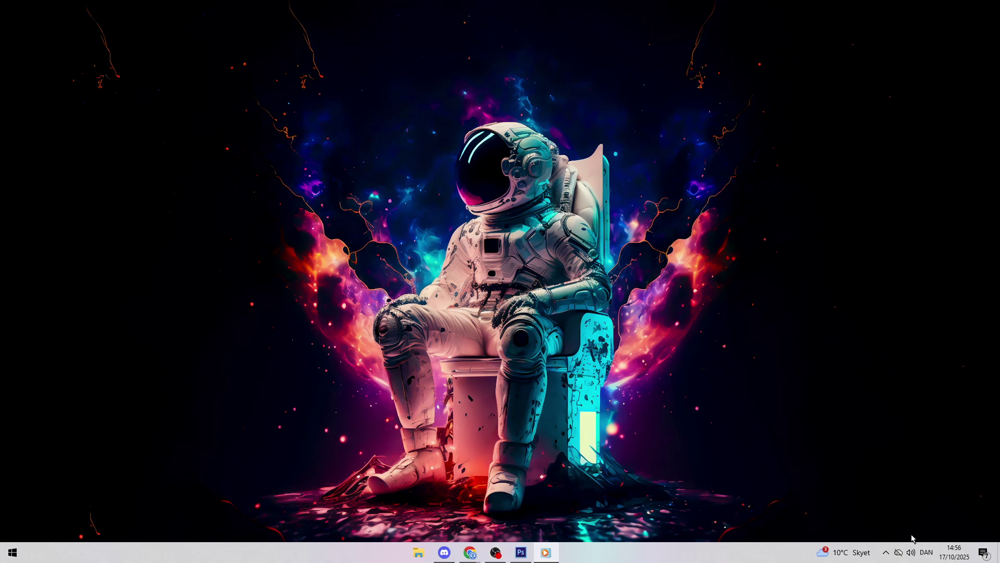
- Minimize the active window and bring Chrome's EA server status page to the front
{"action": "left_click", "coordinate": [569, 446]}
{"action": "mouse_move", "coordinate": [470, 552]}
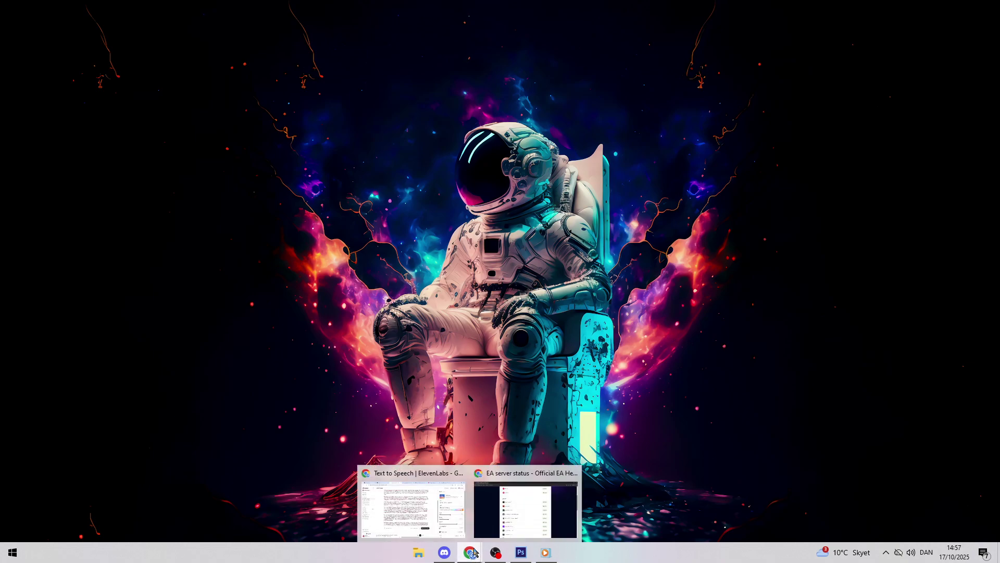
{"action": "left_click", "coordinate": [524, 518]}
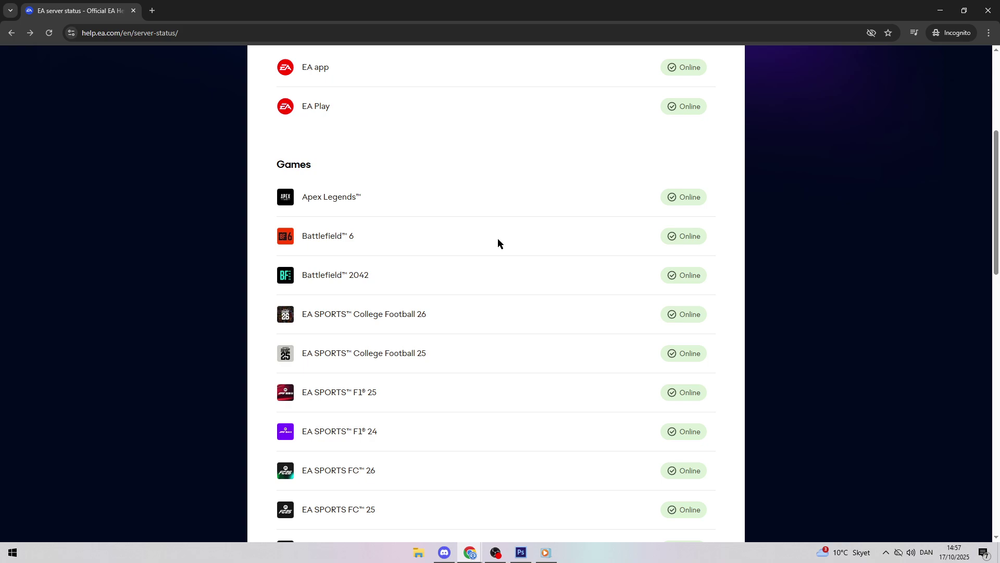
- End the Steam (32 bit) task and its Steam Client processes in Task Manager
{"action": "key", "text": "ctrl+shift+Escape"}
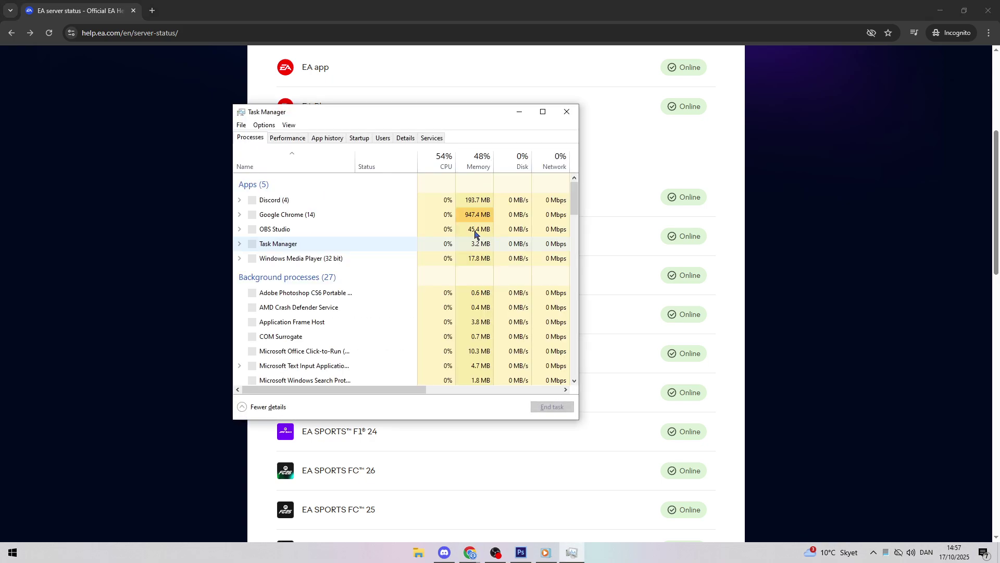
{"action": "key", "text": "s"}
{"action": "key", "text": "t"}
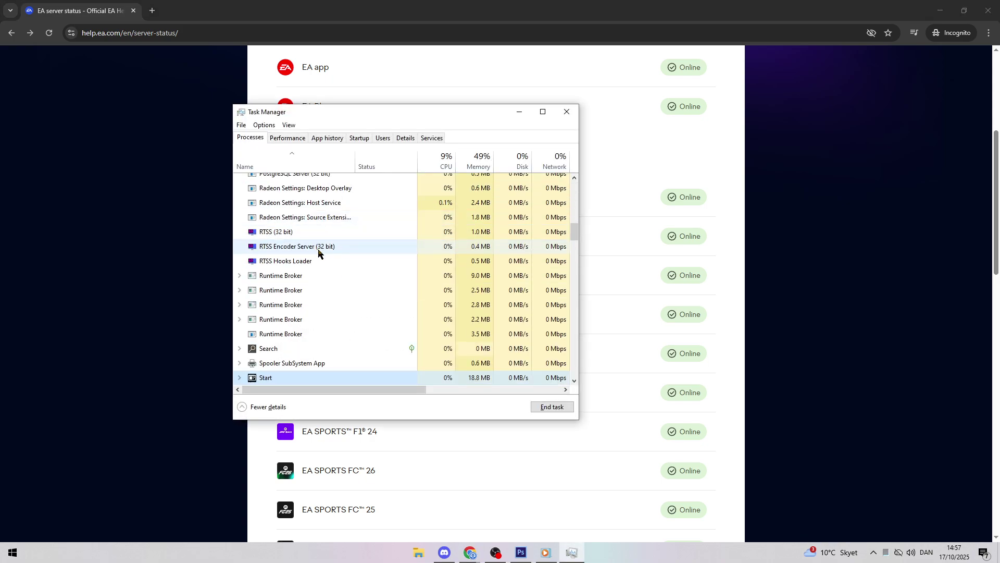
{"action": "scroll", "coordinate": [321, 261], "scroll_direction": "down", "scroll_amount": 2}
{"action": "left_click", "coordinate": [313, 298]}
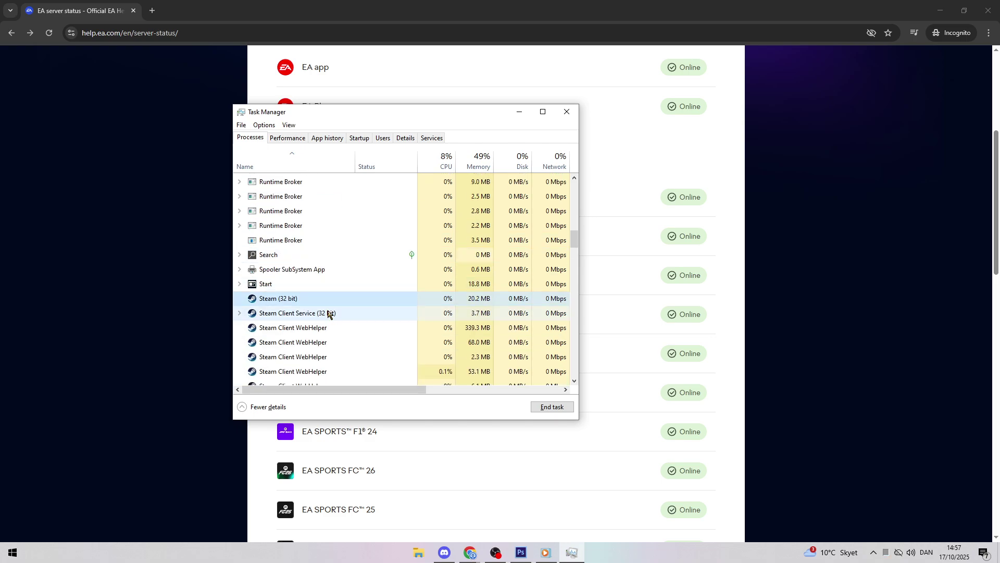
{"action": "right_click", "coordinate": [302, 300]}
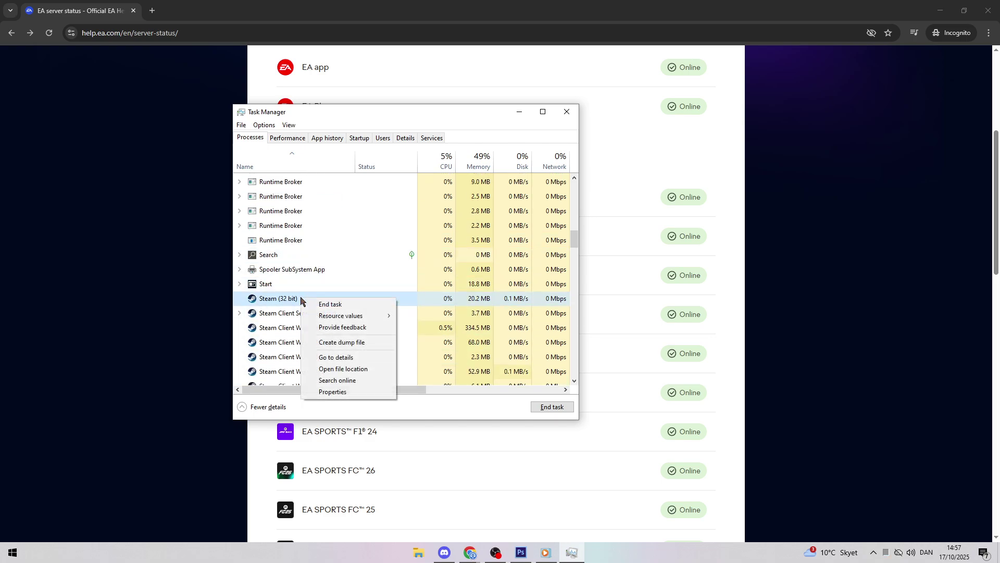
{"action": "left_click", "coordinate": [346, 307]}
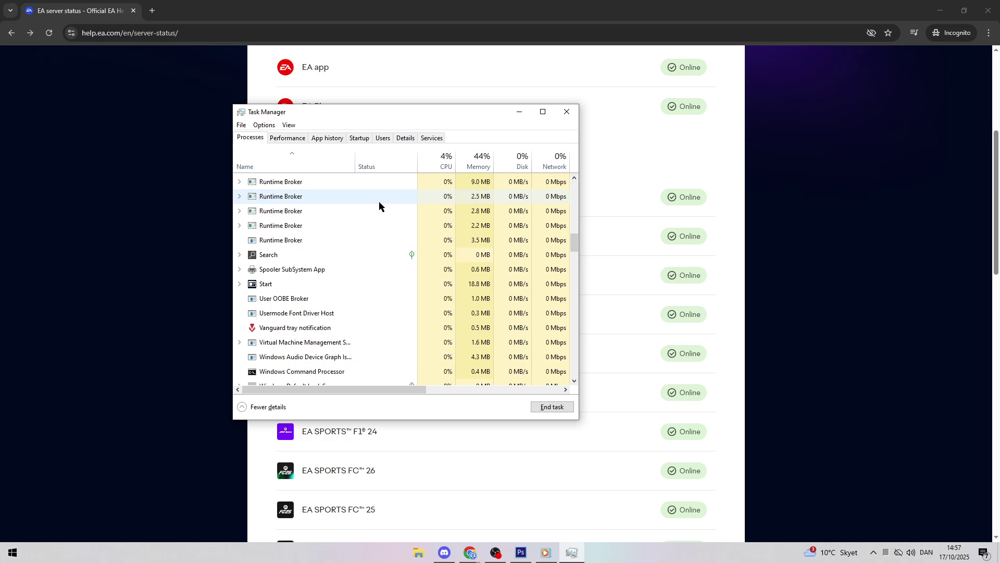
- Run ipconfig /flushdns in an administrator Command Prompt to flush the DNS resolver cache
{"action": "key", "text": "super"}
{"action": "type", "text": "cm"}
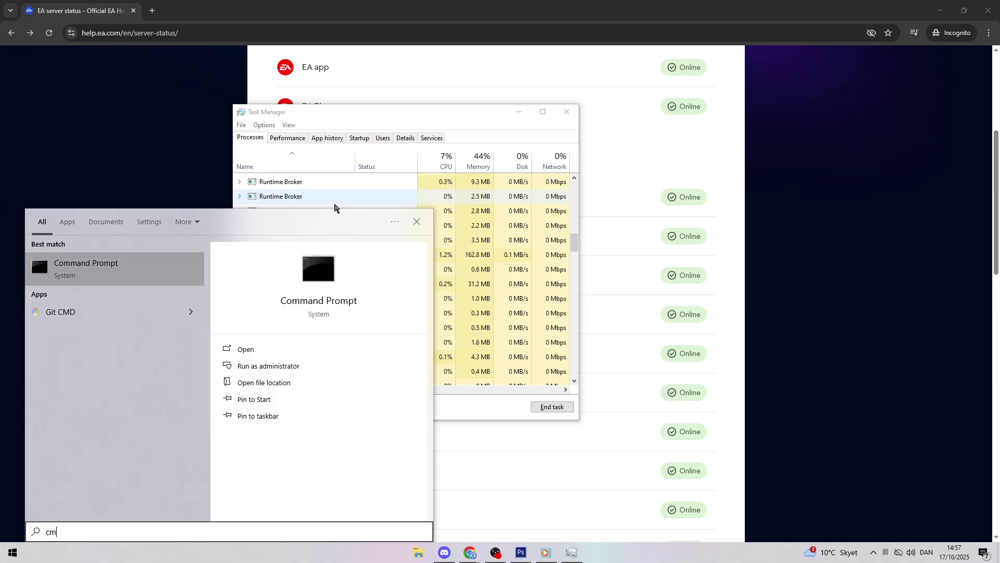
{"action": "right_click", "coordinate": [136, 277]}
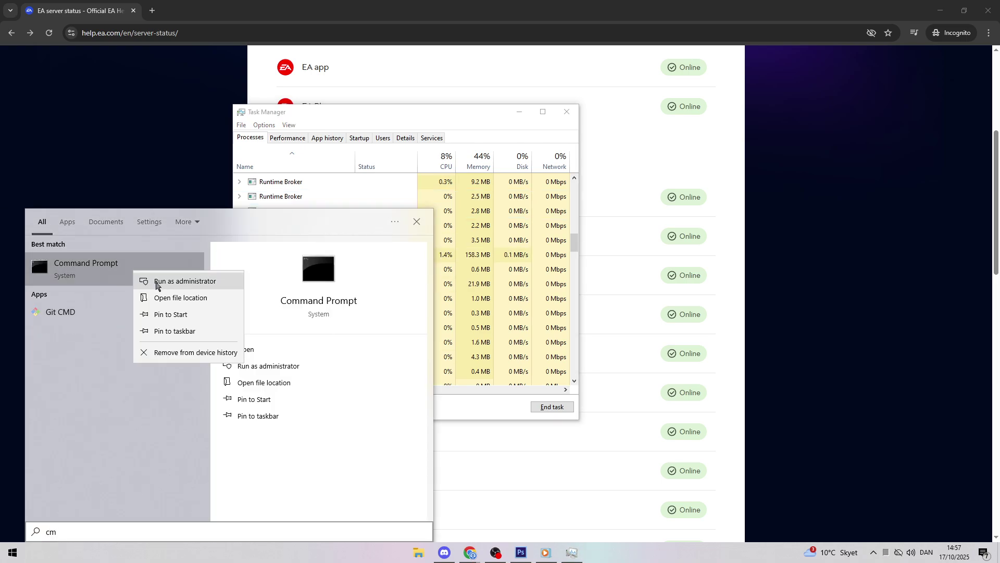
{"action": "left_click", "coordinate": [183, 282]}
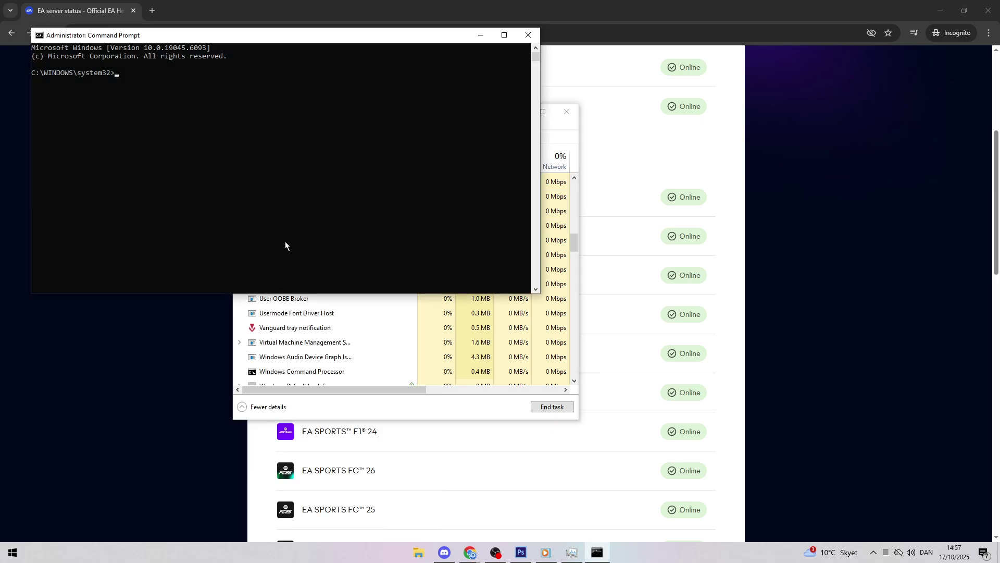
{"action": "type", "text": "ipc"}
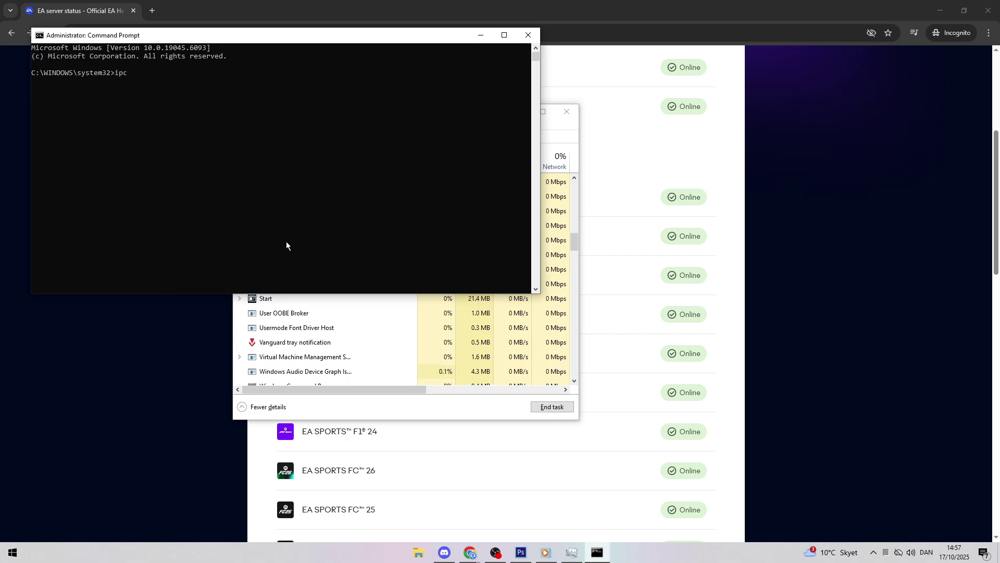
{"action": "type", "text": "onfig /flushdns"}
{"action": "key", "text": "Return"}
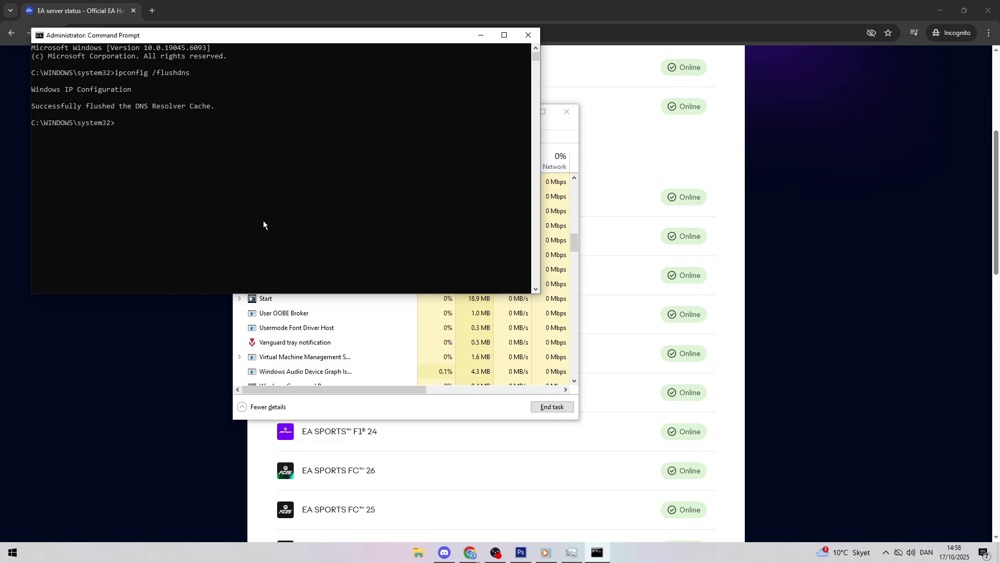
- View the Network reset page under Network & Internet, then close Settings without resetting
{"action": "key", "text": "super+i"}
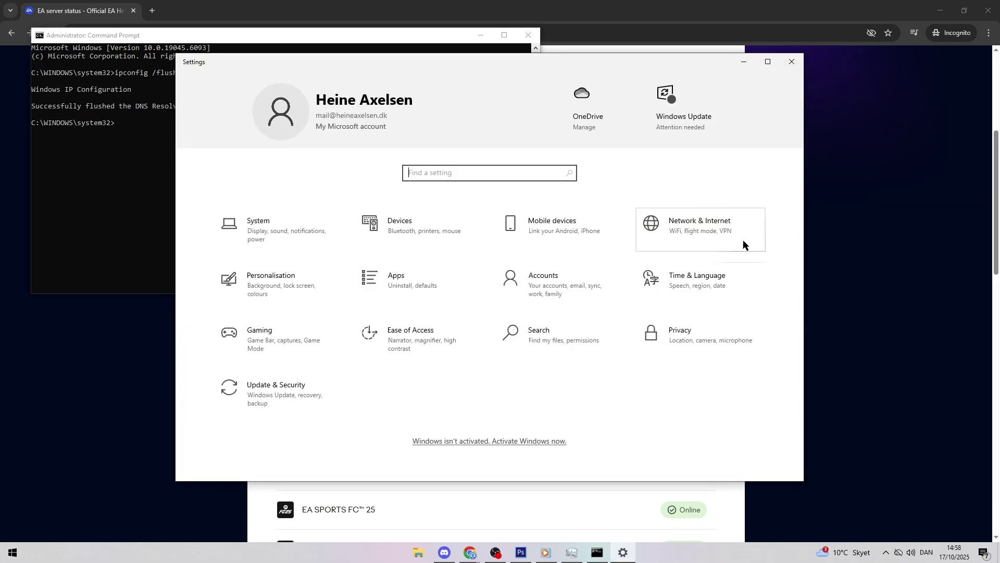
{"action": "left_click", "coordinate": [733, 233]}
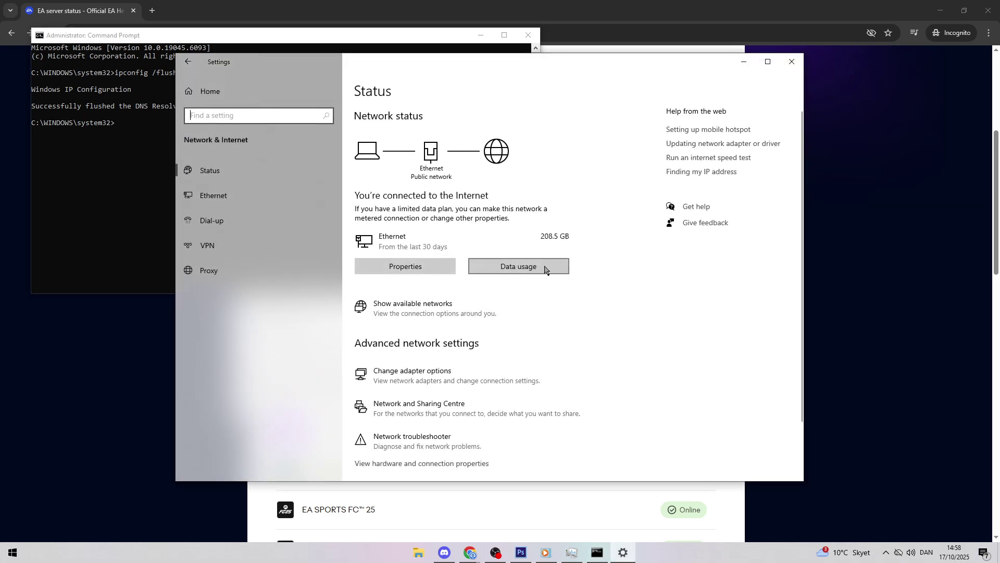
{"action": "scroll", "coordinate": [521, 313], "scroll_direction": "down", "scroll_amount": 2}
{"action": "left_click", "coordinate": [391, 437]}
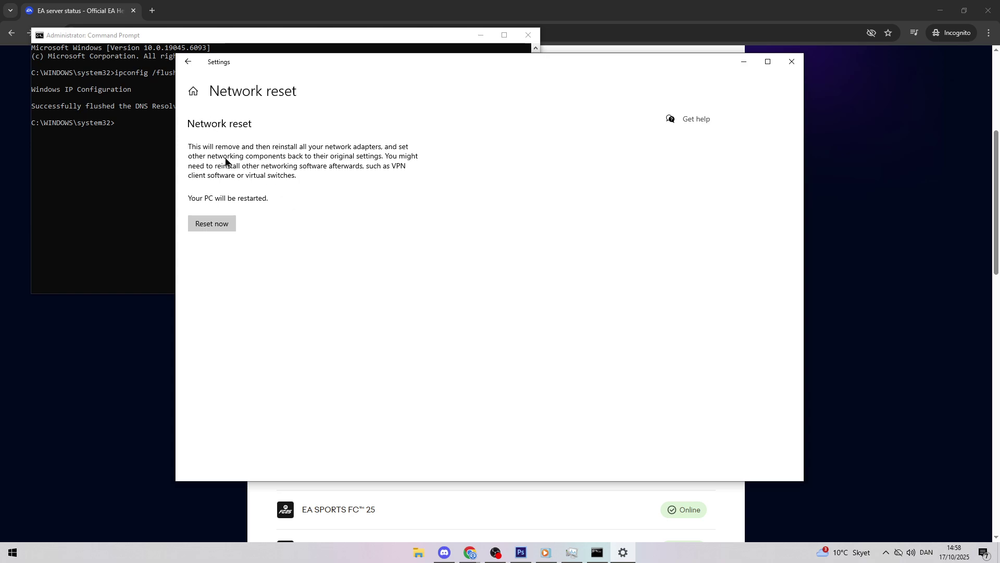
{"action": "left_click", "coordinate": [792, 62]}
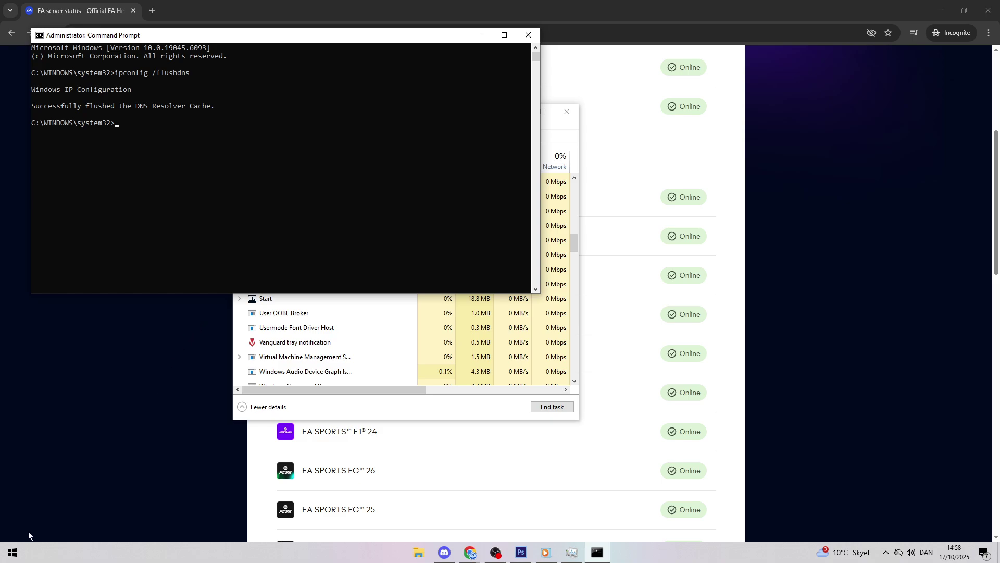
- Open the Network Connections adapter list from Settings' Network & Internet status page
{"action": "key", "text": "super+i"}
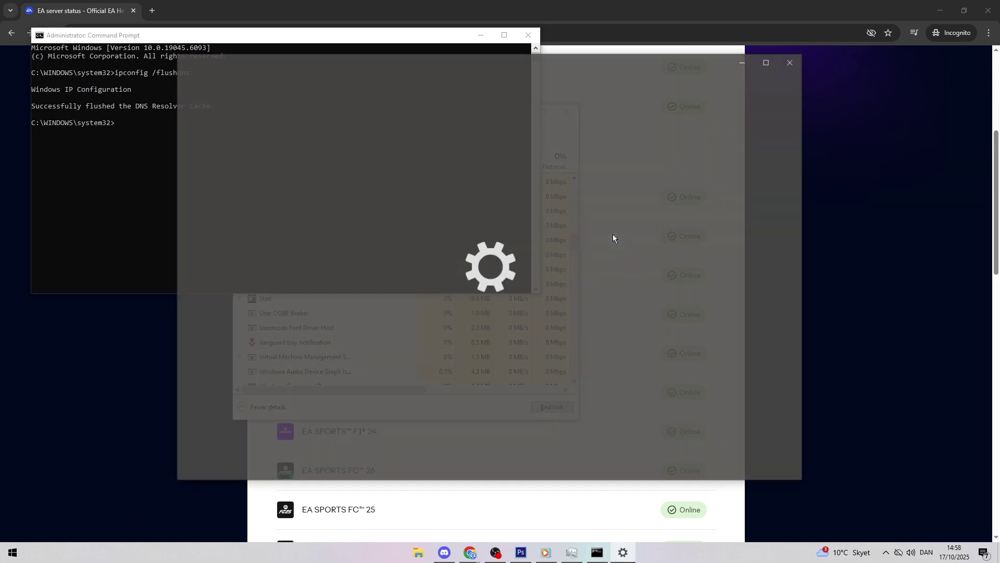
{"action": "left_click", "coordinate": [705, 237]}
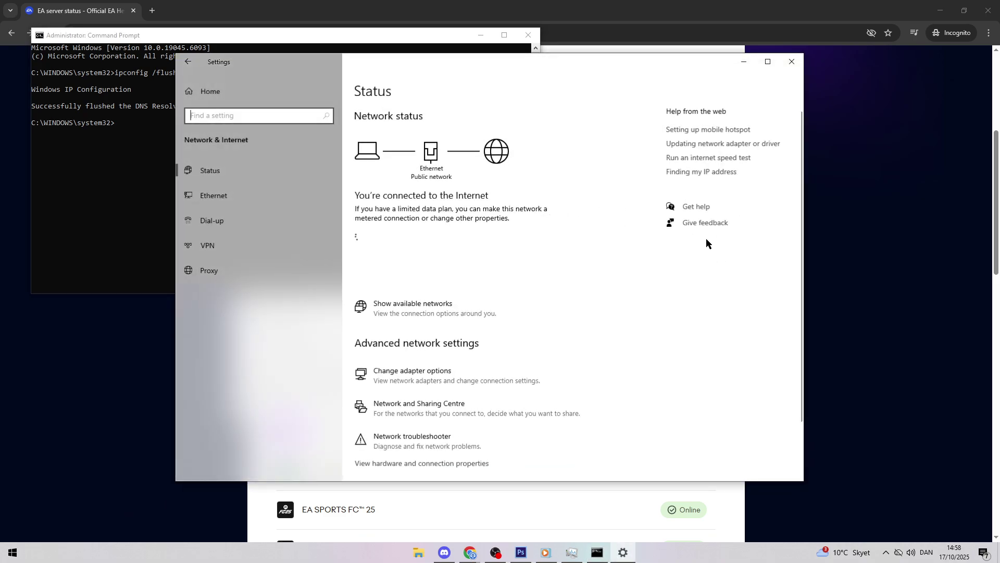
{"action": "right_click", "coordinate": [12, 552]}
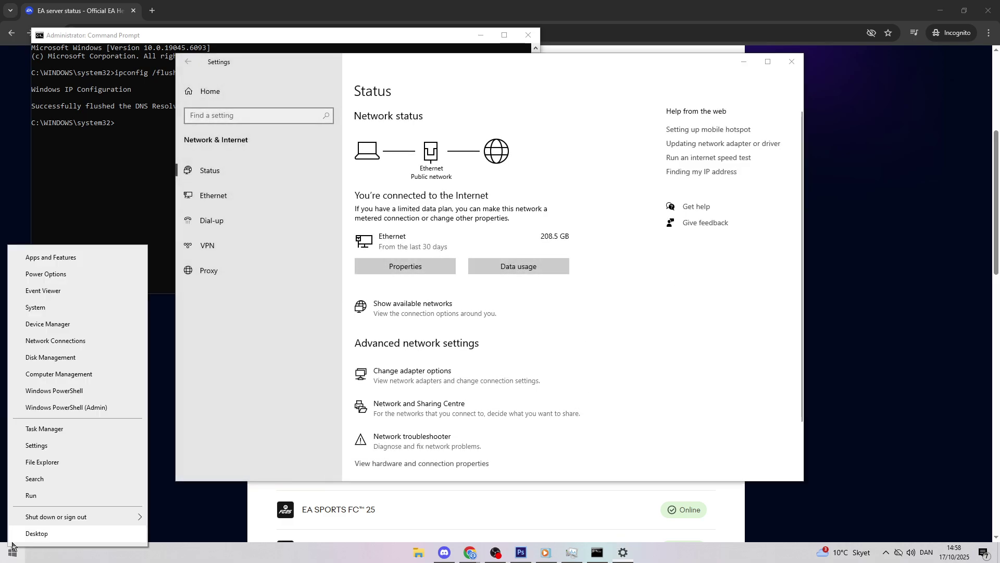
{"action": "left_click", "coordinate": [72, 342]}
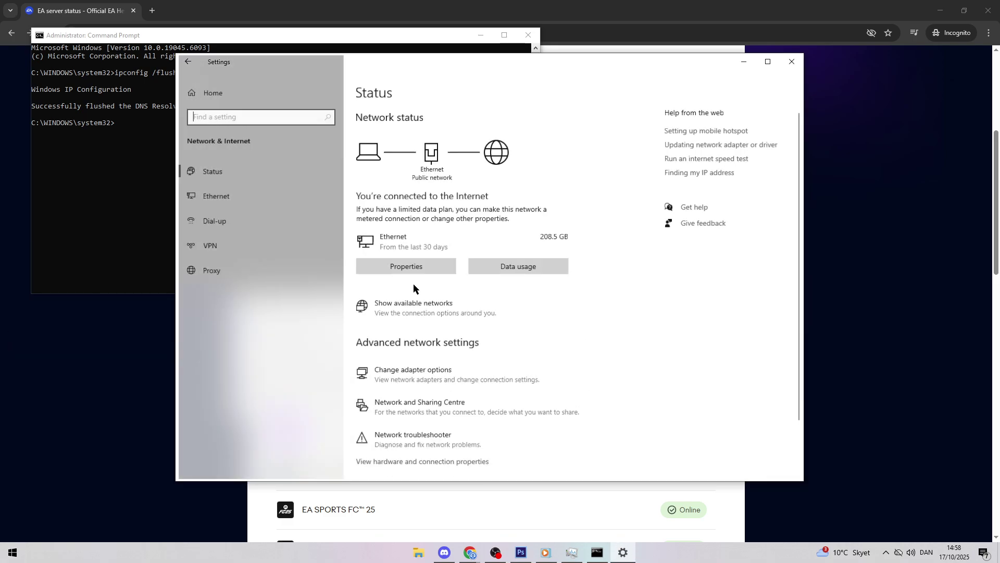
{"action": "left_click", "coordinate": [473, 373]}
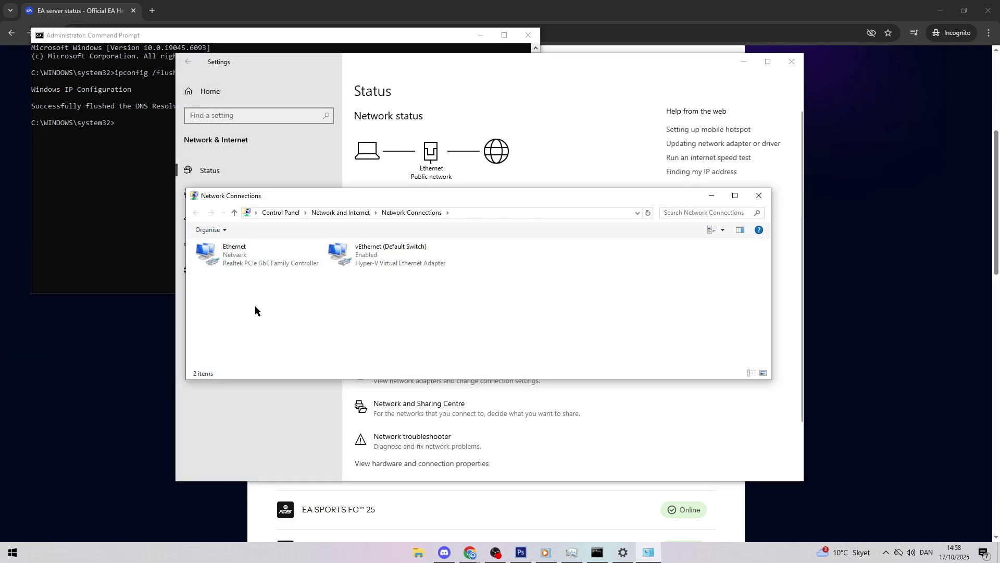
- Set Ethernet's IPv4 DNS servers to 8.8.8.8 and 8.8.4.4, then close the adapter windows
{"action": "left_click", "coordinate": [255, 262]}
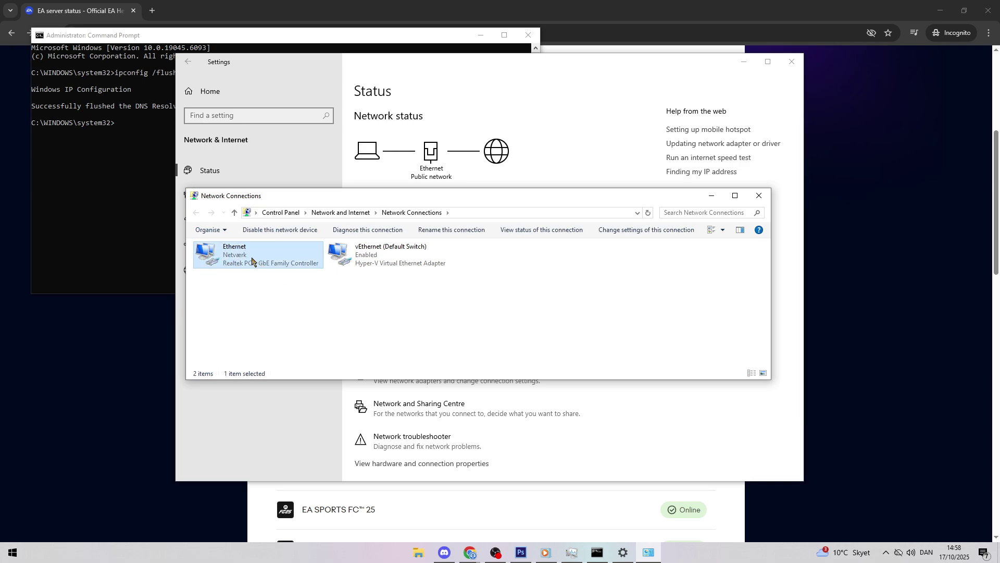
{"action": "right_click", "coordinate": [252, 261]}
{"action": "left_click", "coordinate": [303, 360]}
{"action": "scroll", "coordinate": [296, 350], "scroll_direction": "down", "scroll_amount": 1}
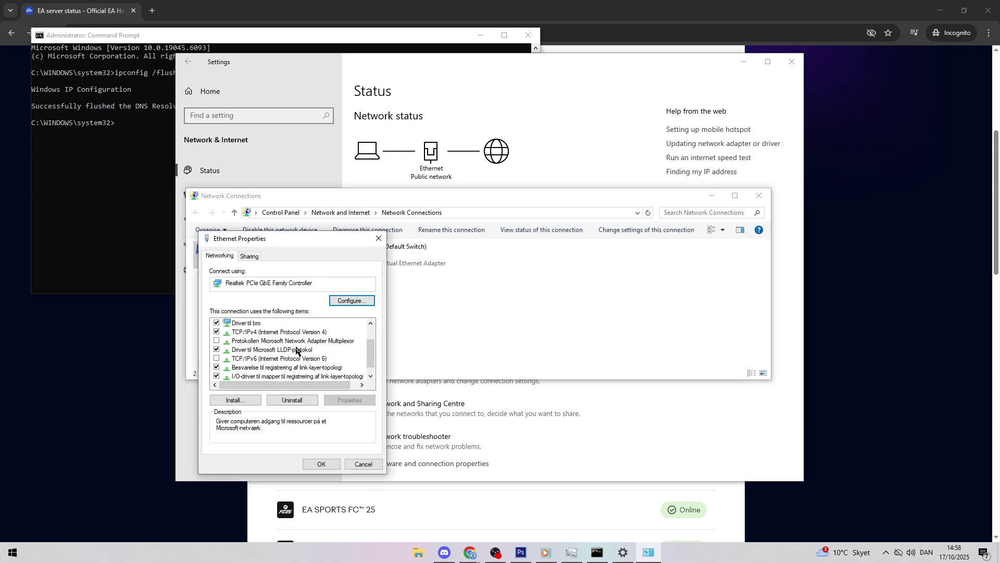
{"action": "left_click", "coordinate": [284, 333]}
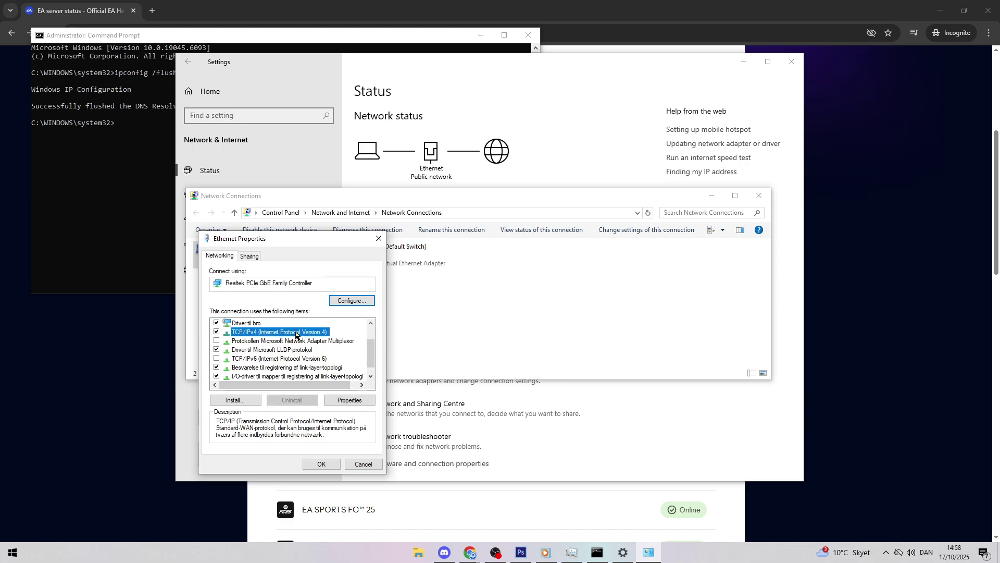
{"action": "left_click", "coordinate": [350, 400]}
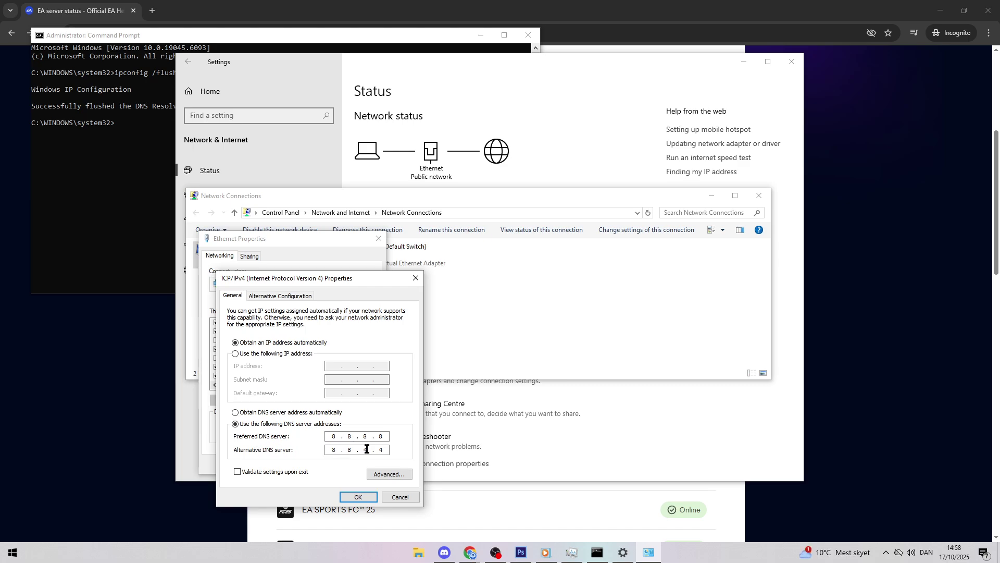
{"action": "left_click", "coordinate": [357, 497]}
{"action": "left_click", "coordinate": [332, 460]}
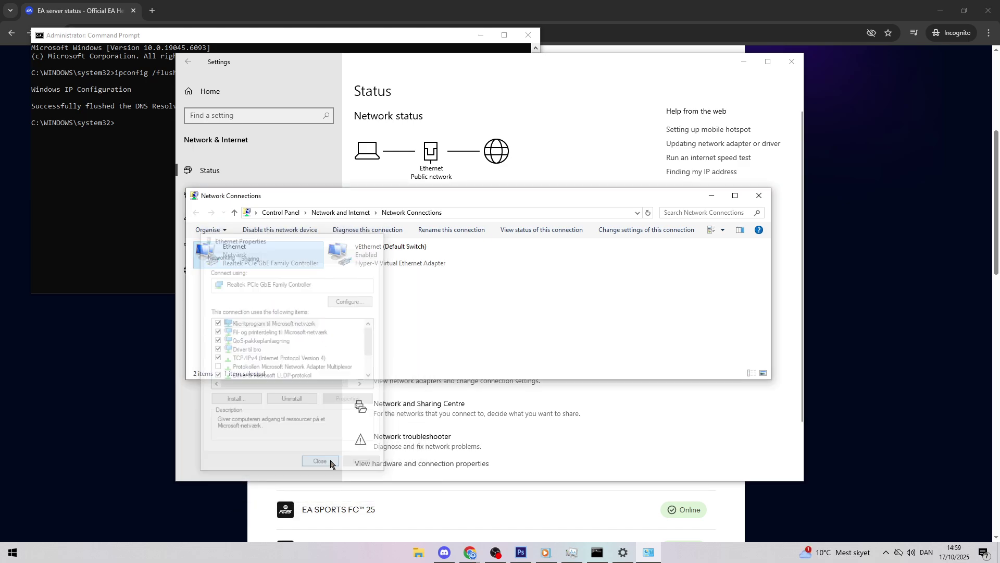
{"action": "left_click", "coordinate": [758, 195]}
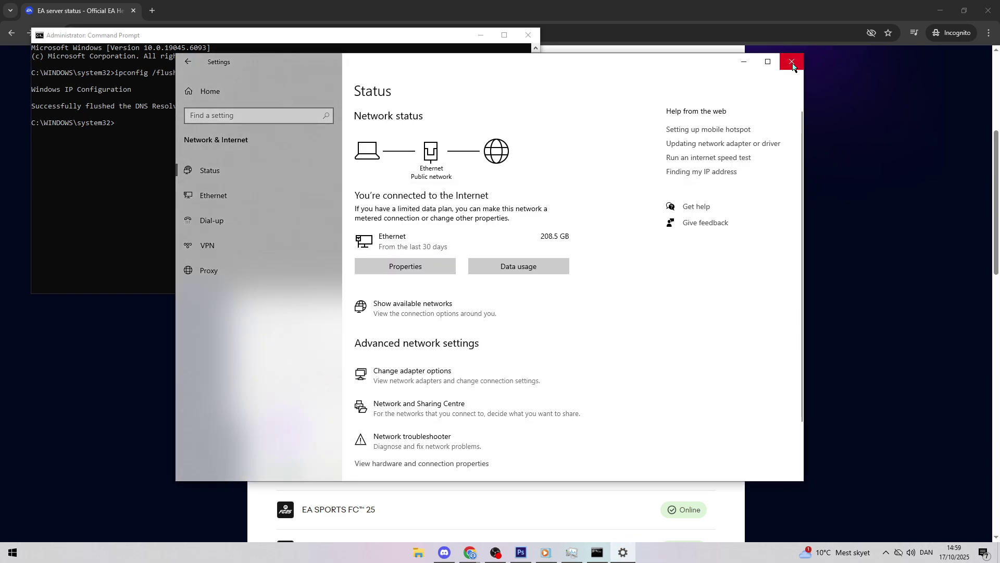
- Close Settings and open Windows Security on its Firewall & network protection page
{"action": "left_click", "coordinate": [792, 63]}
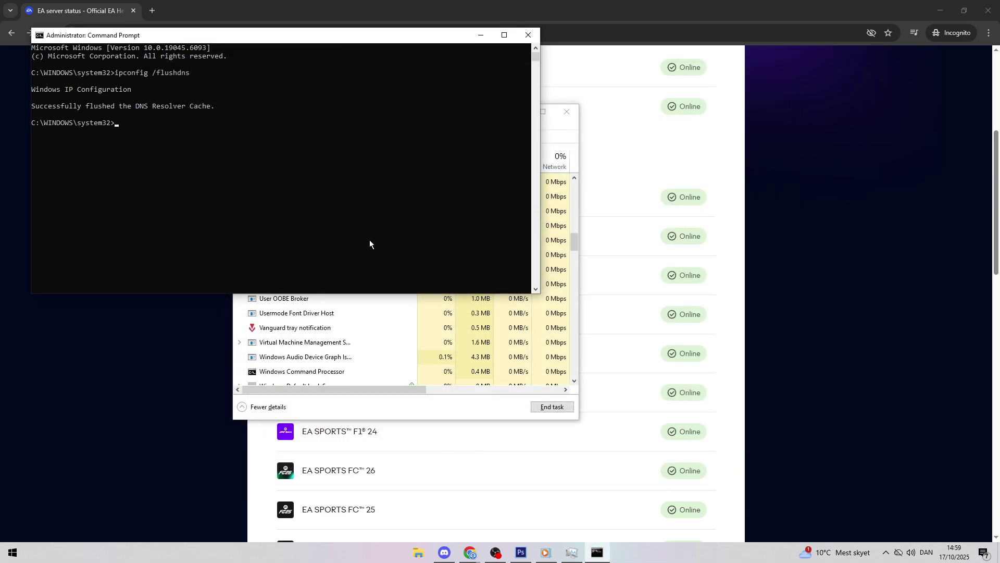
{"action": "left_click", "coordinate": [13, 552]}
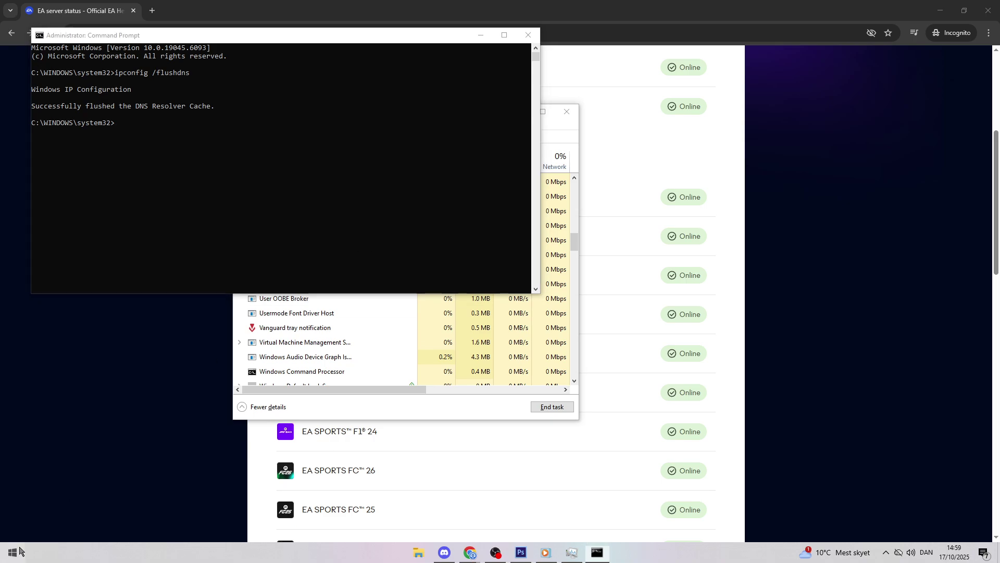
{"action": "type", "text": "window"}
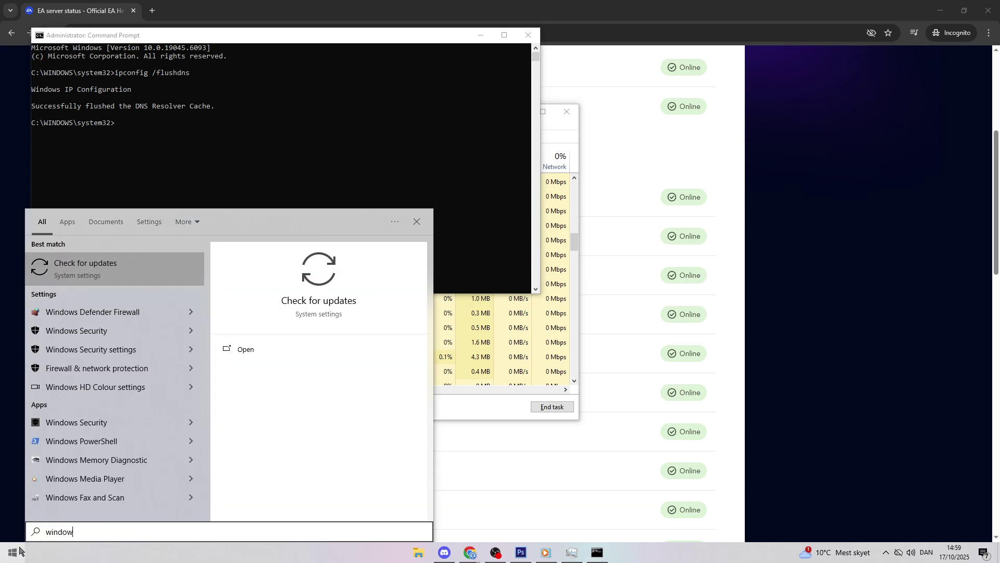
{"action": "type", "text": "s se"}
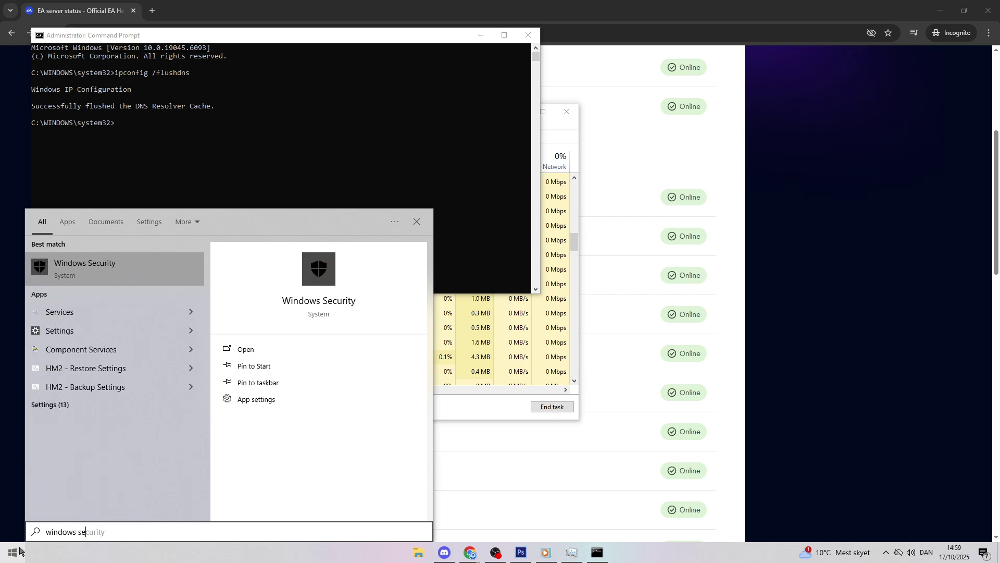
{"action": "left_click", "coordinate": [105, 279]}
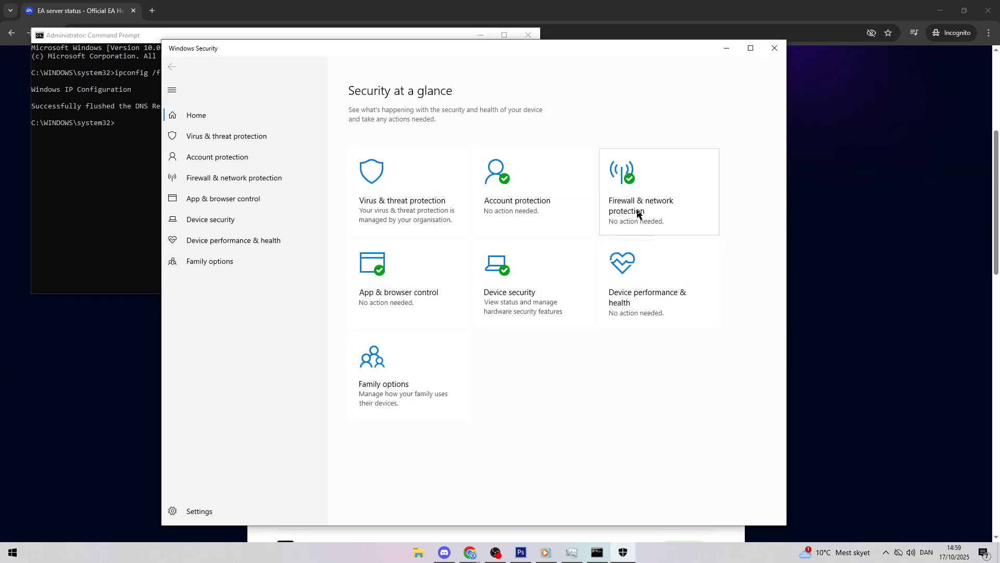
{"action": "left_click", "coordinate": [660, 202]}
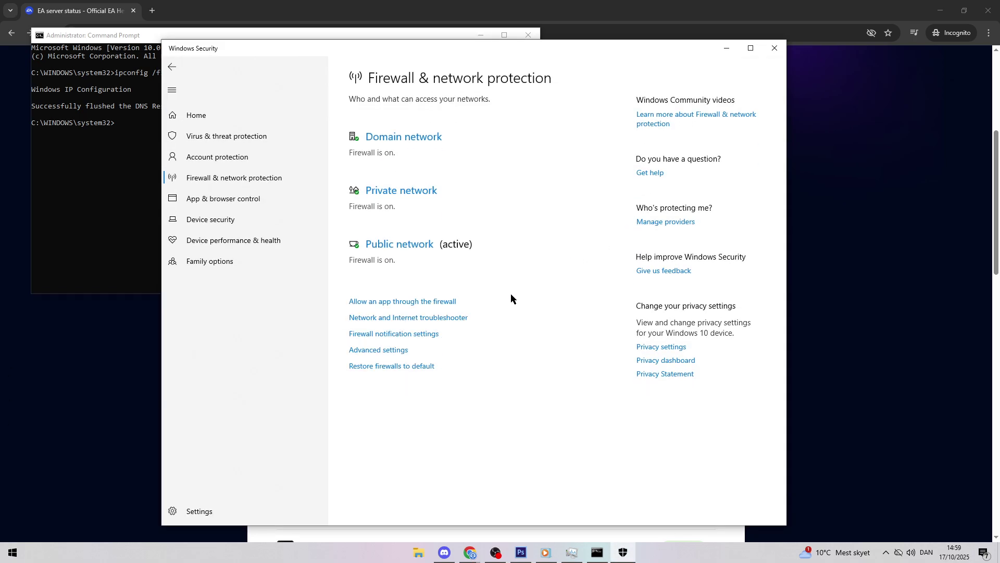